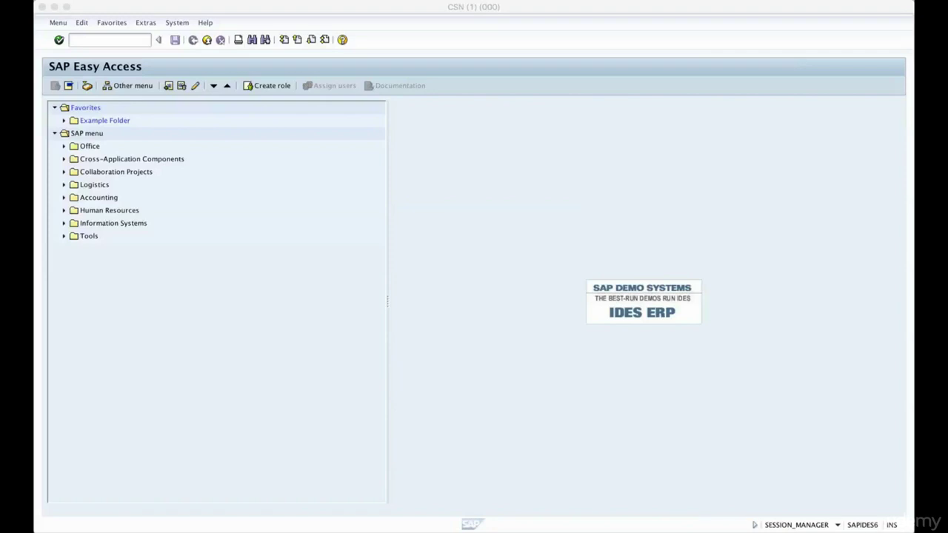
- Run transaction SPRO and open the SAP Reference IMG
click(109, 40)
text(spro)
key(Return)
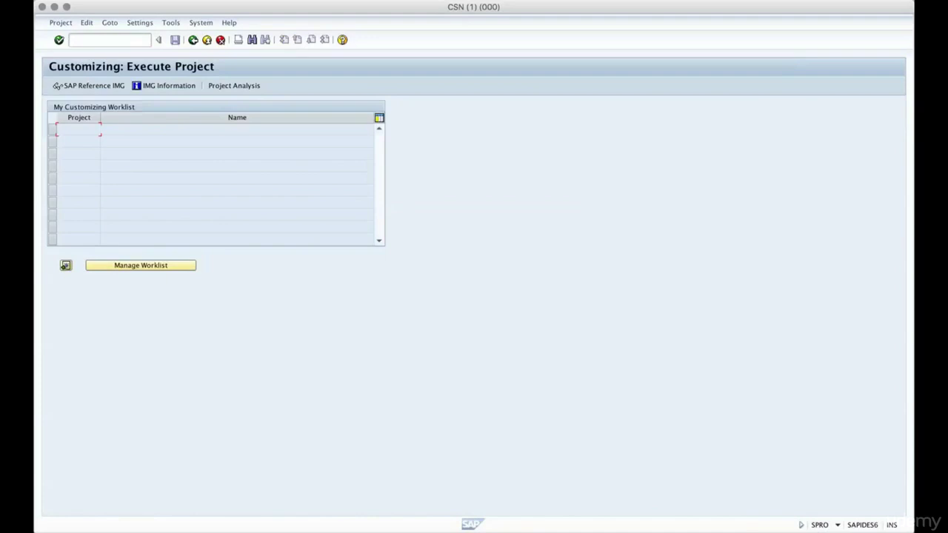
click(89, 85)
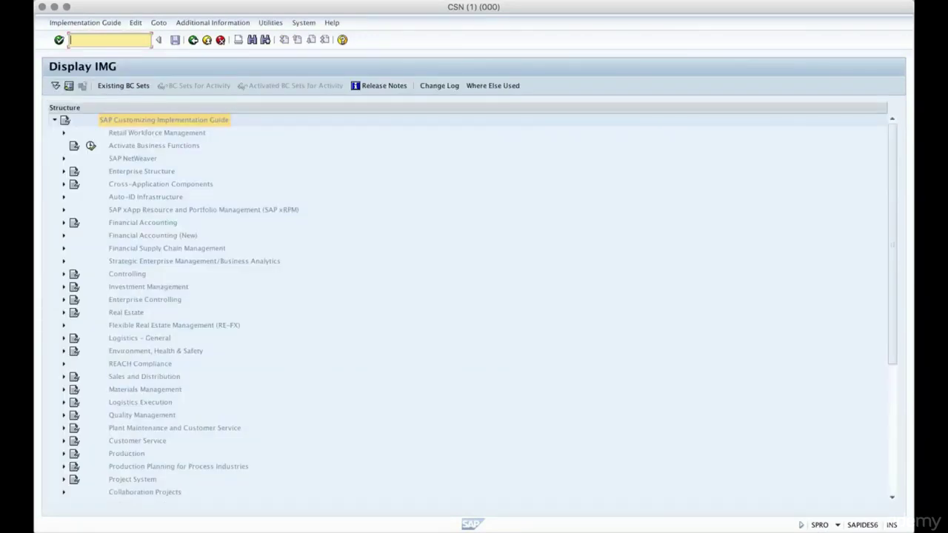
- Open the Maintain Versions activity under Controlling, General Controlling, Organization in the implementation guide
click(64, 273)
click(72, 286)
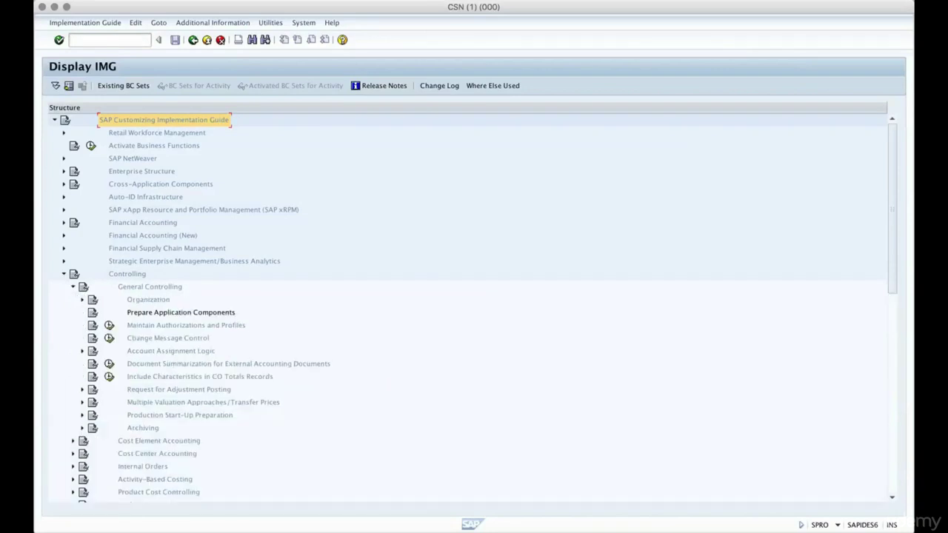
click(82, 299)
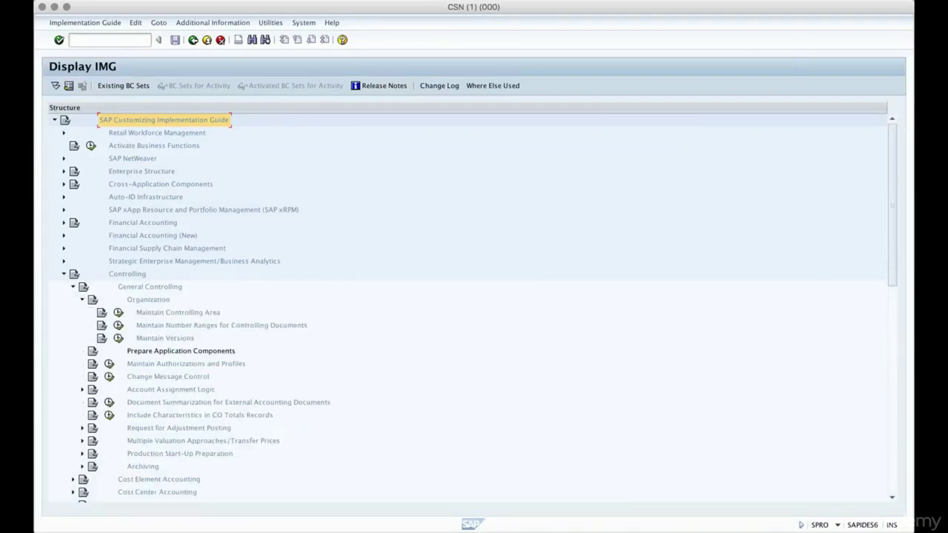
click(118, 337)
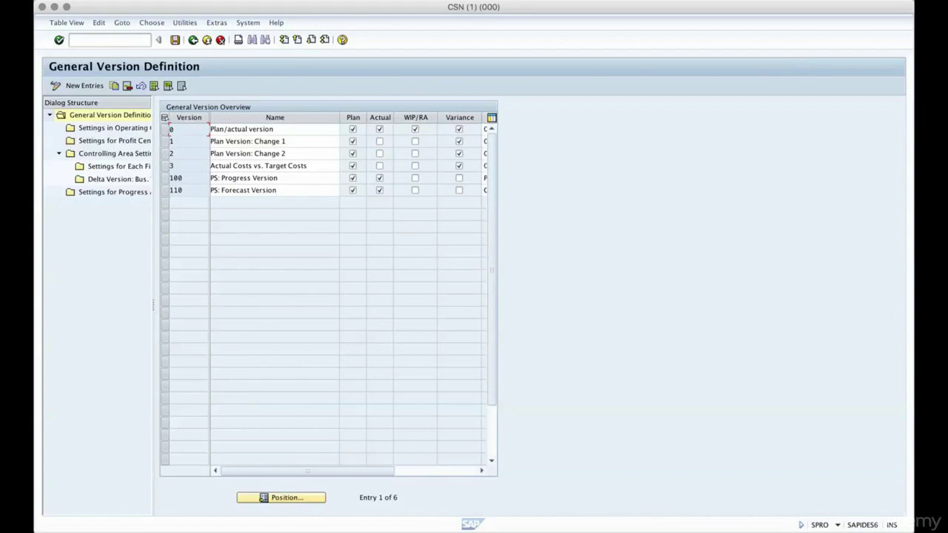
- Set the controlling area for the version definition to UNMO, Universal Motors
click(216, 22)
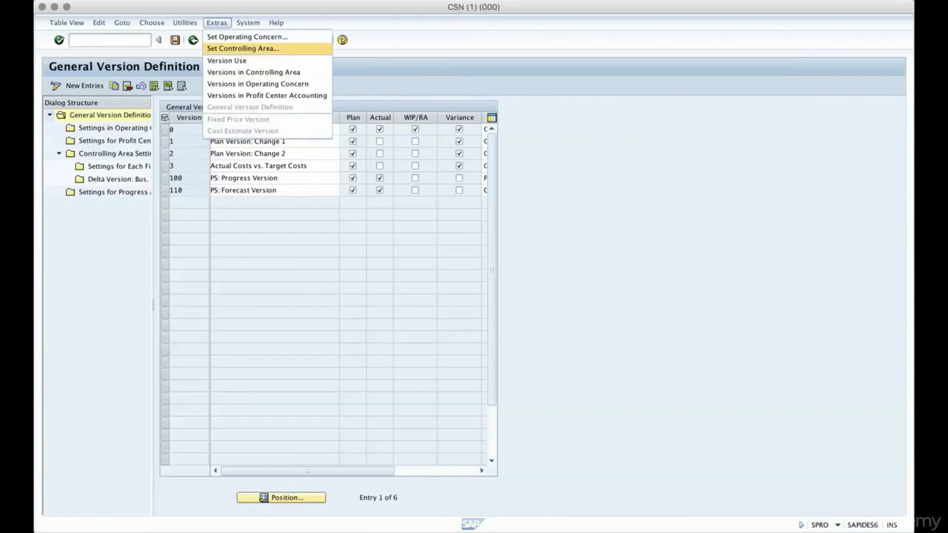
click(242, 48)
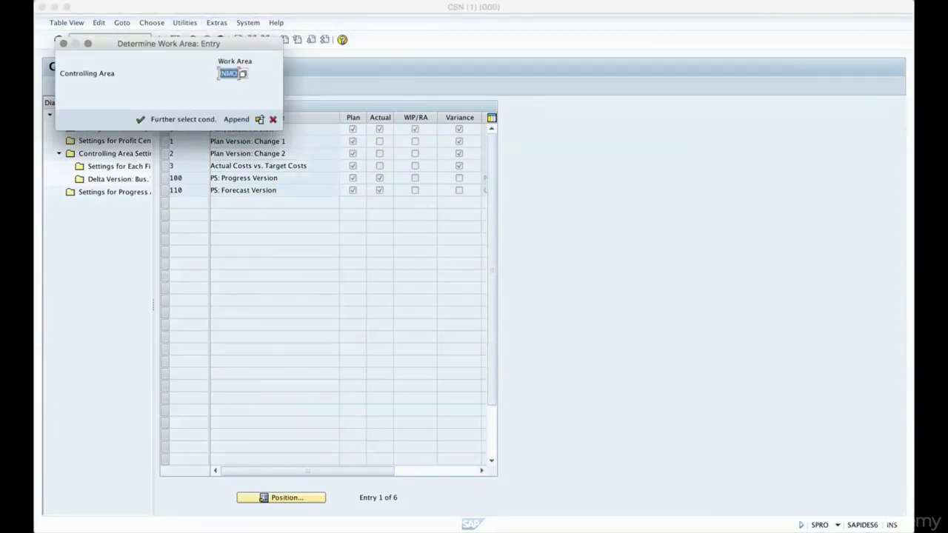
click(242, 73)
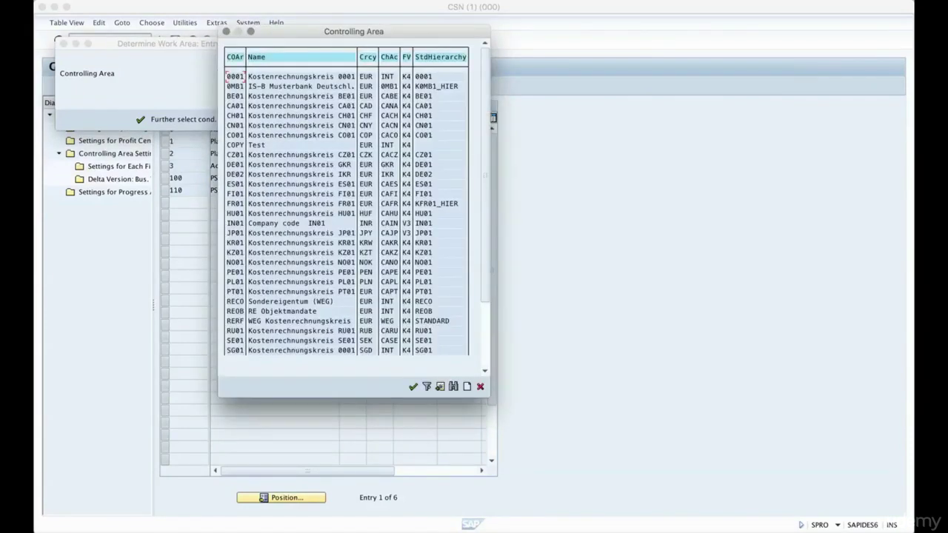
scroll(347, 214, down, 5)
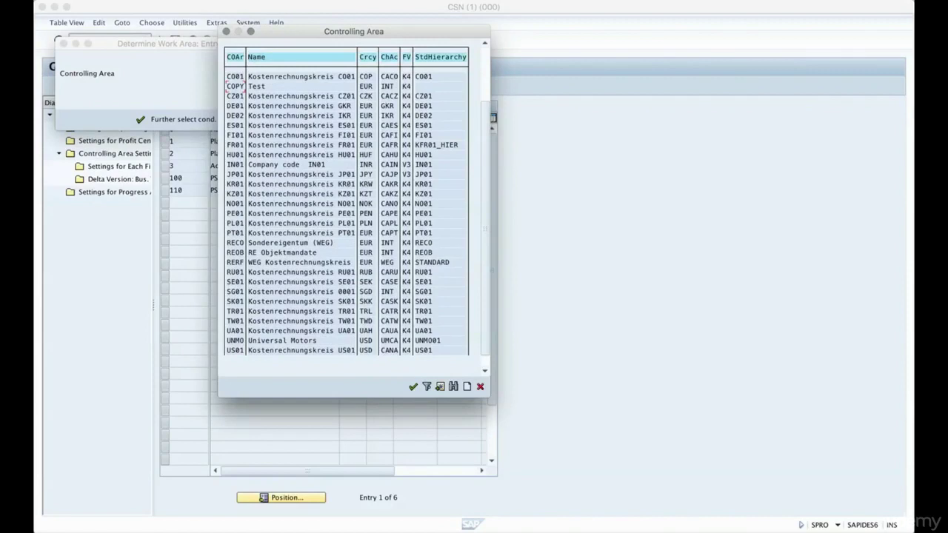
double_click(269, 341)
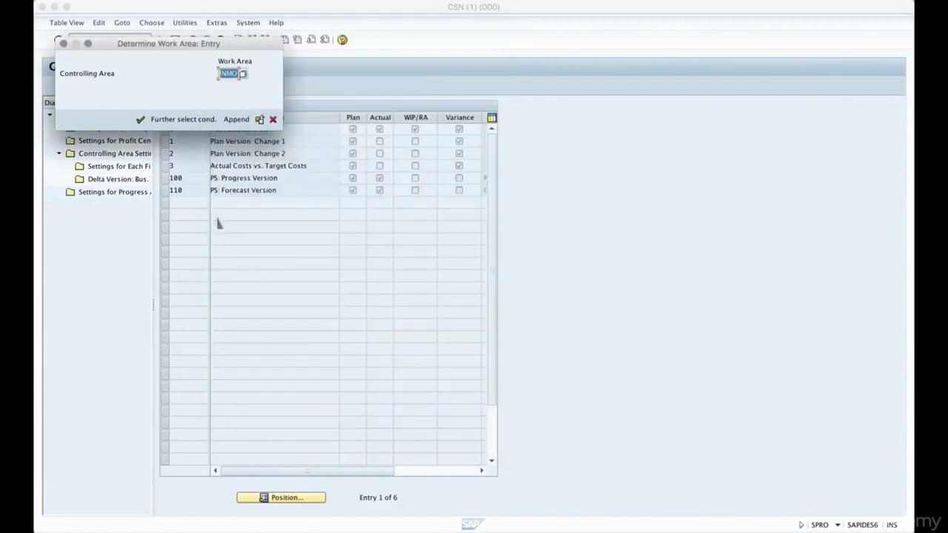
click(140, 120)
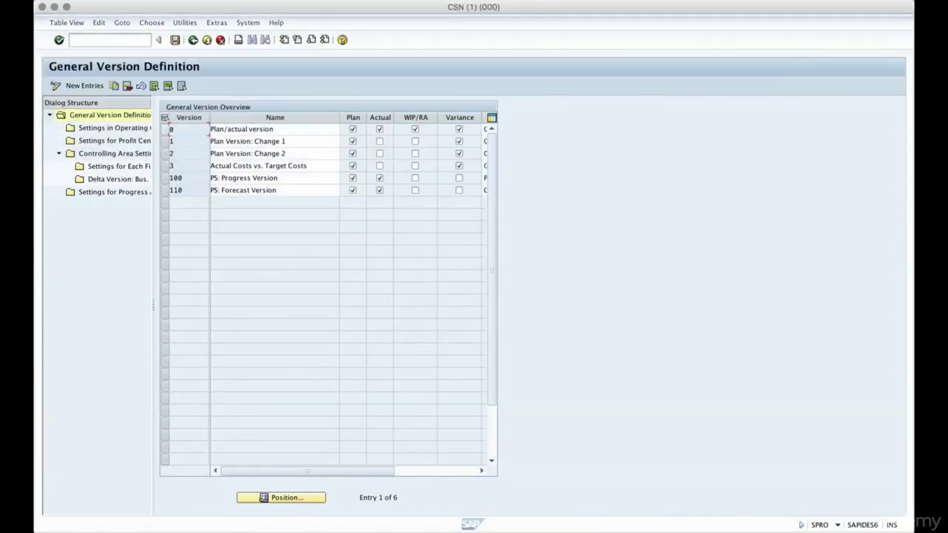
- Open the 2017 details in the fiscal year settings of version 0 for the preset controlling area
click(164, 129)
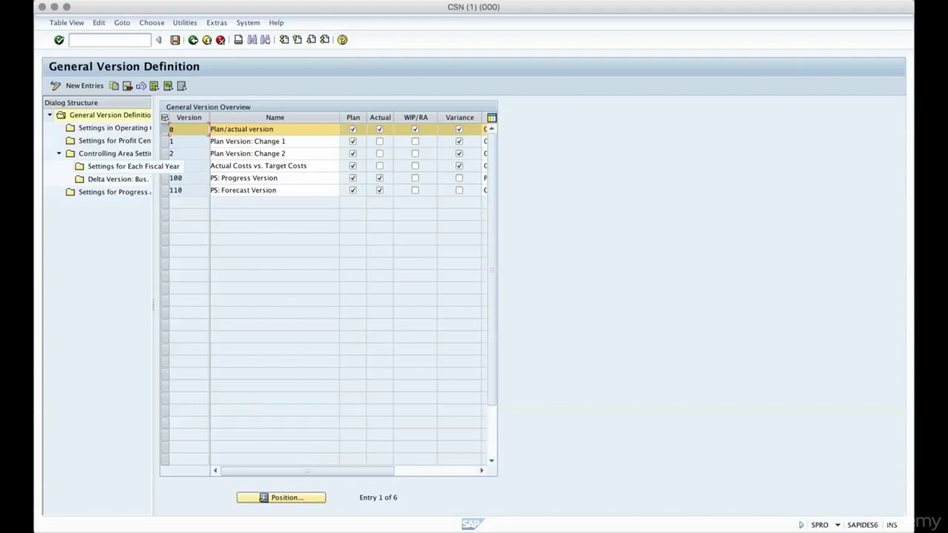
double_click(118, 166)
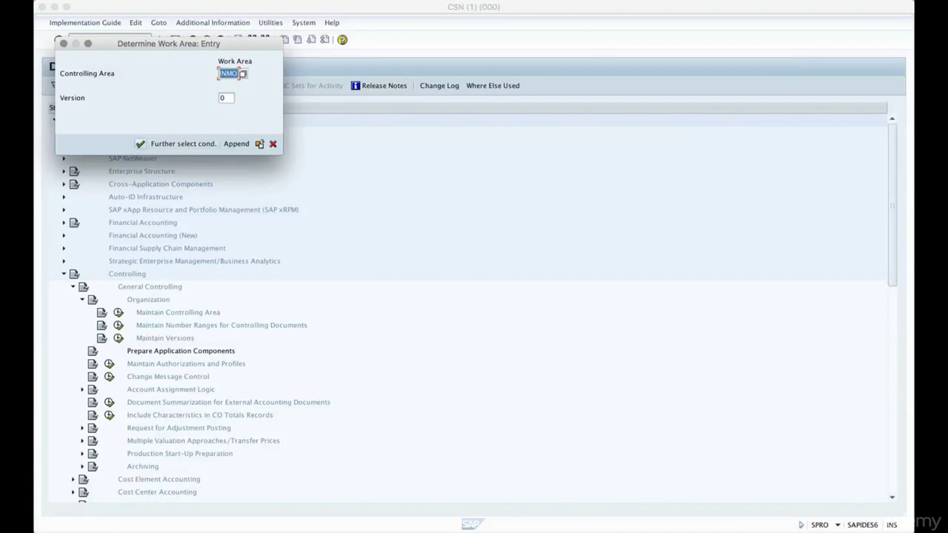
key(Return)
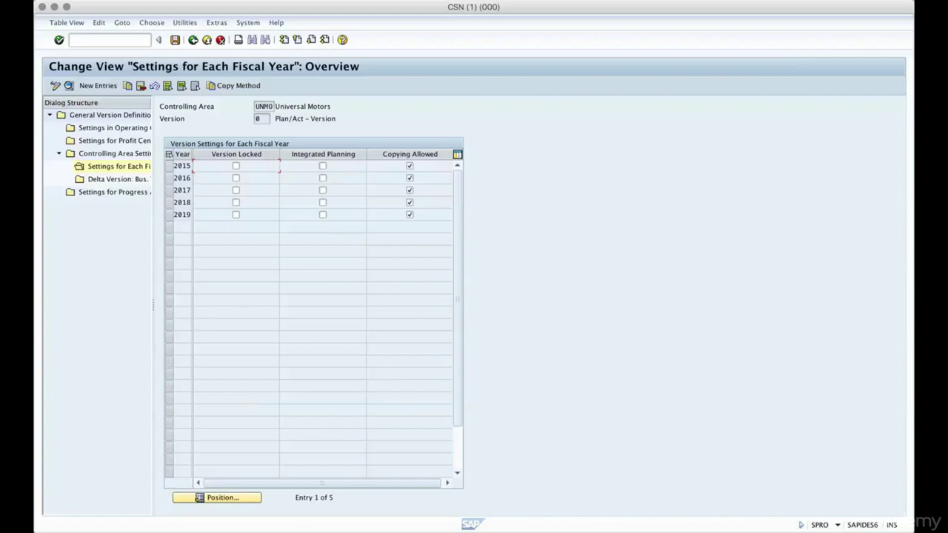
double_click(182, 190)
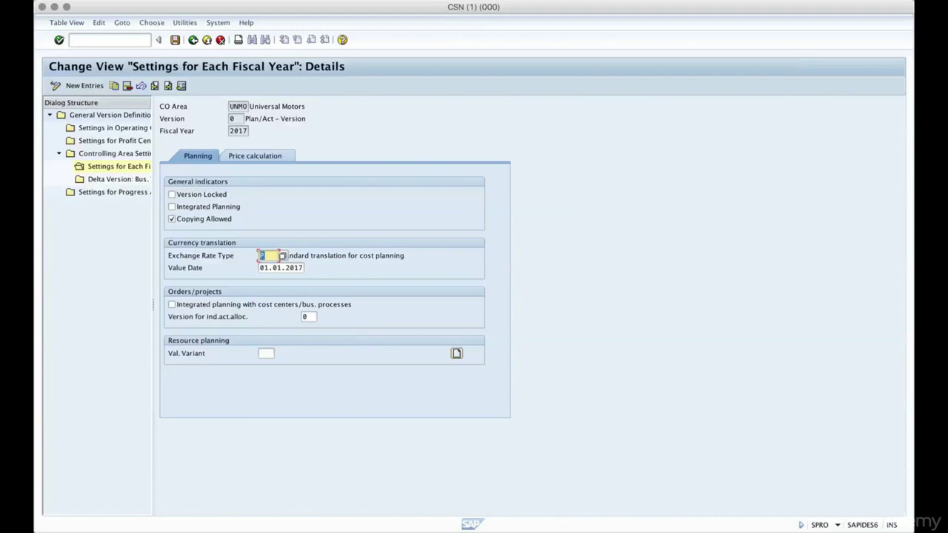
- Enable Purely Iter. Price in the 2017 price calculation settings and consult the help text for that indicator
click(254, 156)
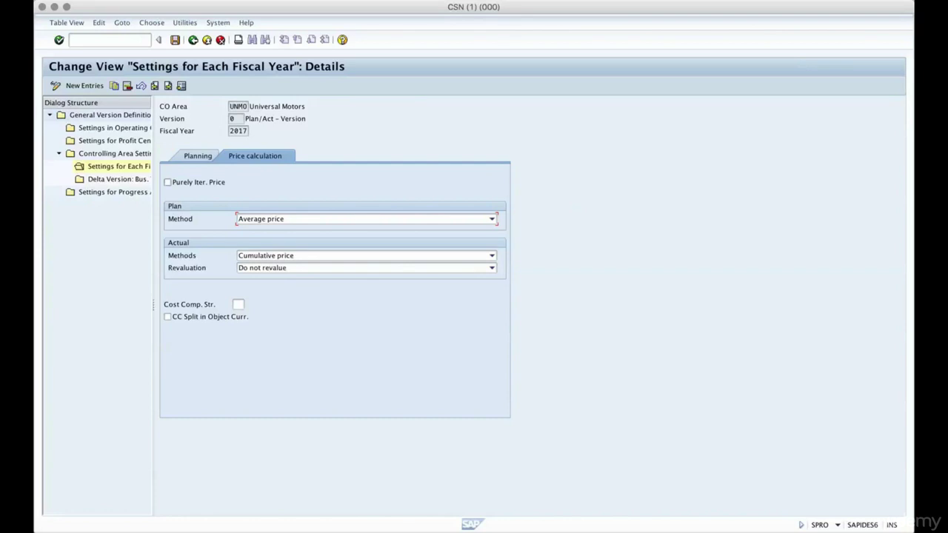
click(167, 182)
right_click(166, 184)
click(175, 191)
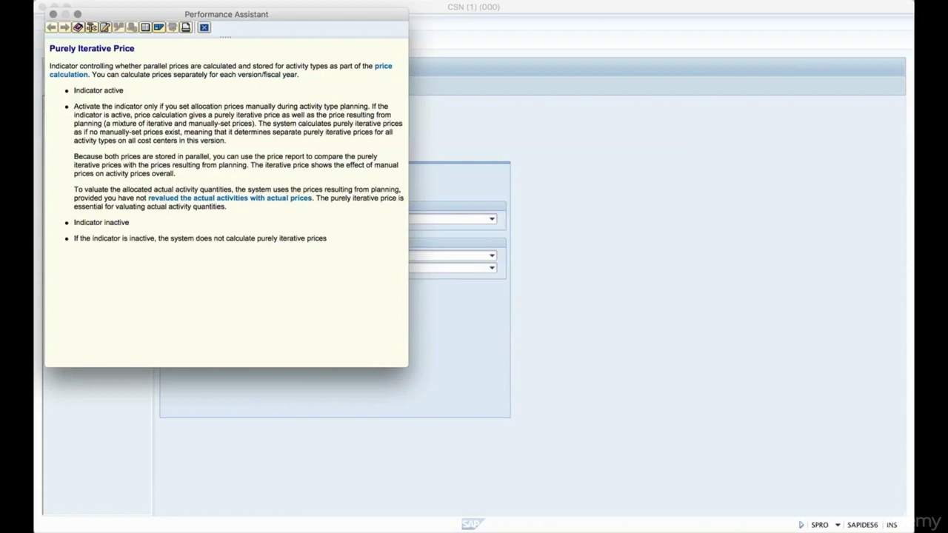
click(203, 27)
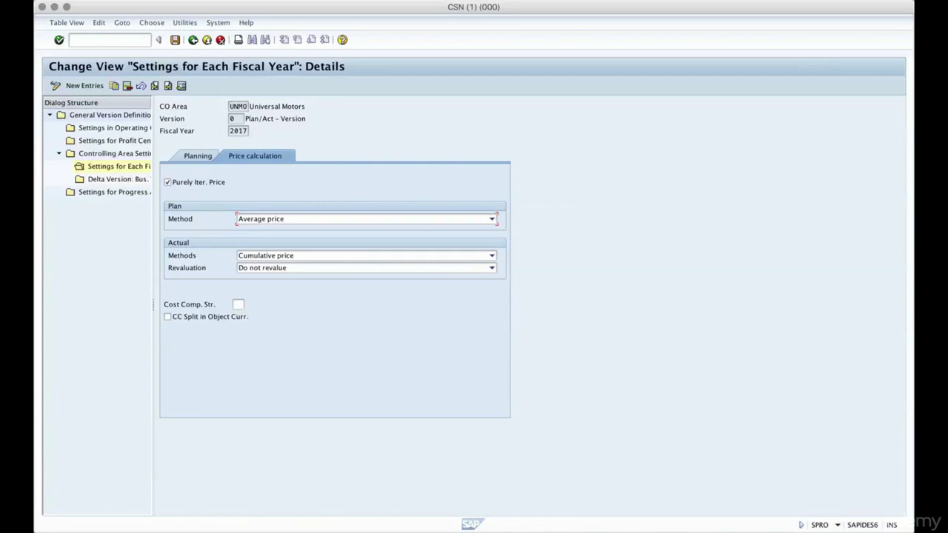
- Keep Average price as the plan method, and set the actual method to Periodic price with revaluation as Own business transaction
click(491, 219)
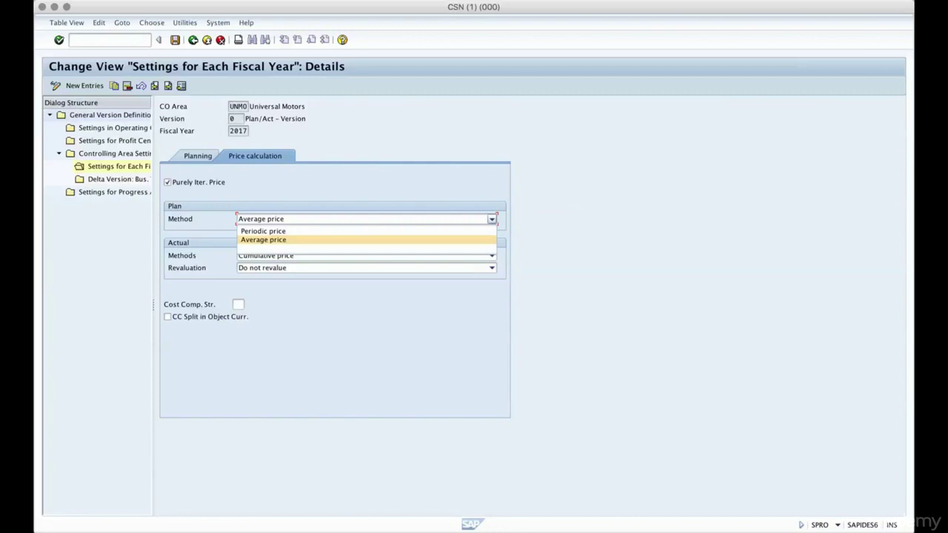
key(Return)
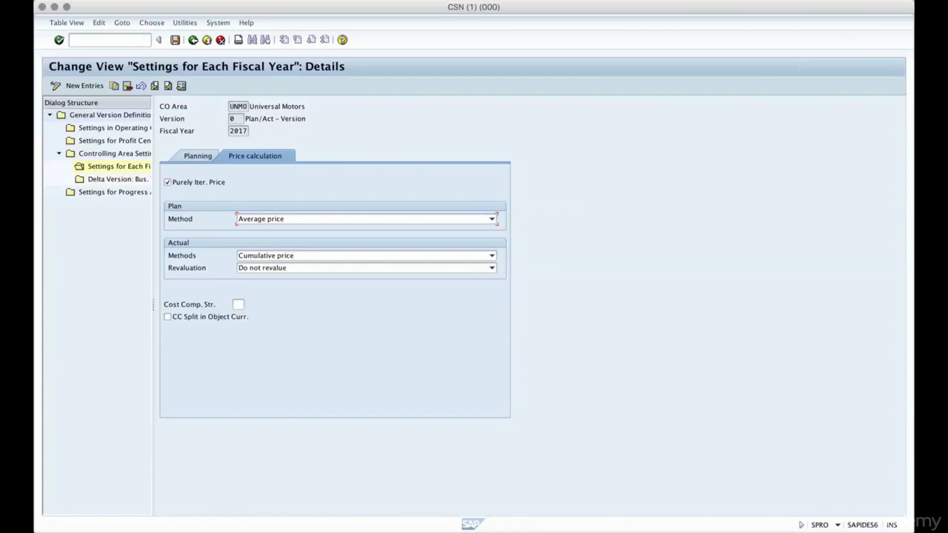
click(492, 256)
key(Return)
click(492, 267)
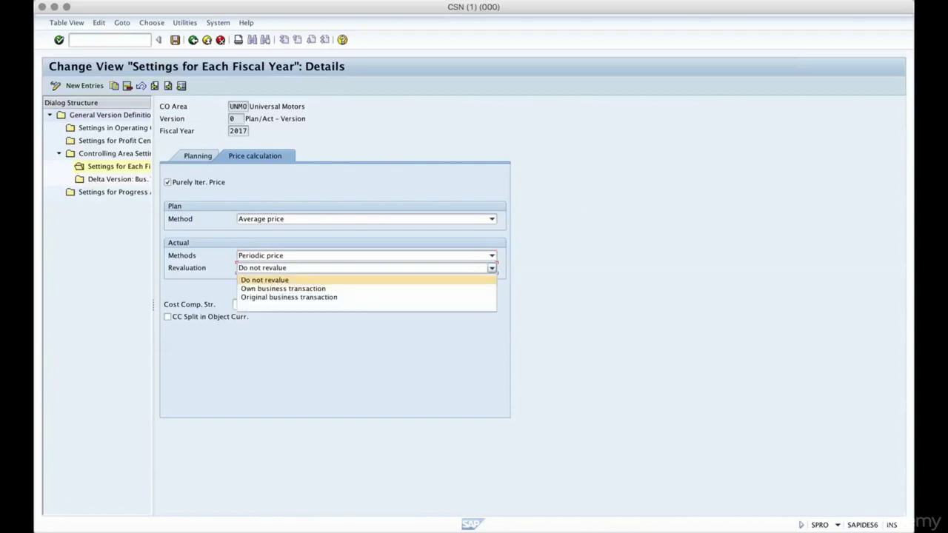
key(Return)
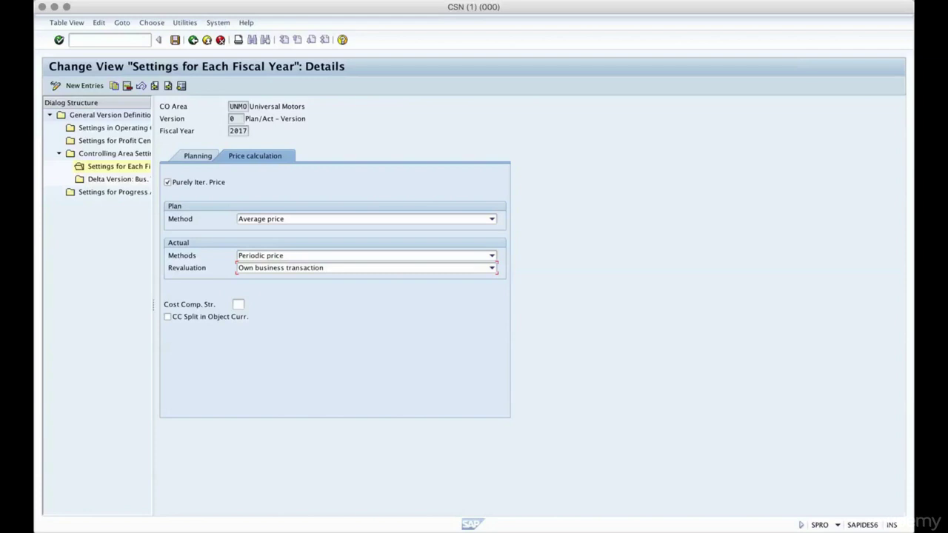
- Save the fiscal year settings under a new customizing request described as "M Version for Controlling"
click(175, 40)
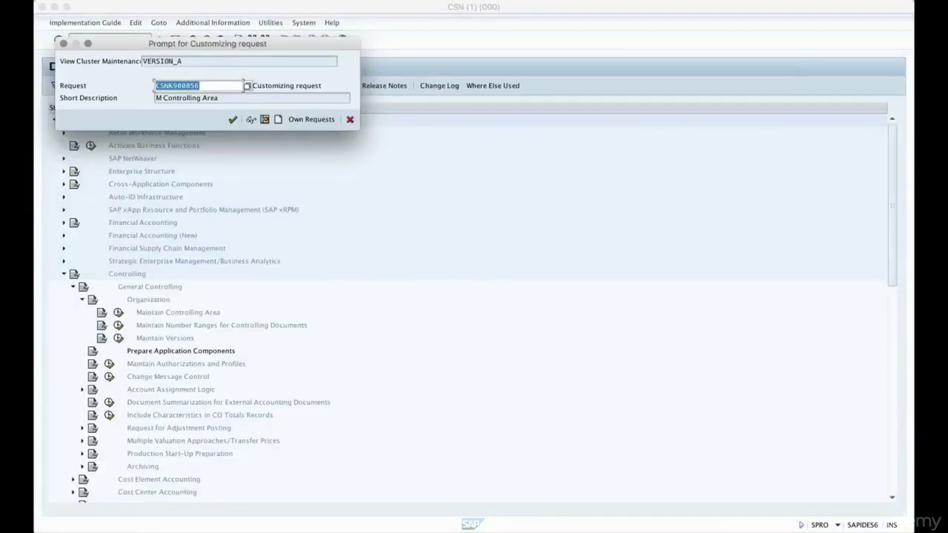
click(278, 119)
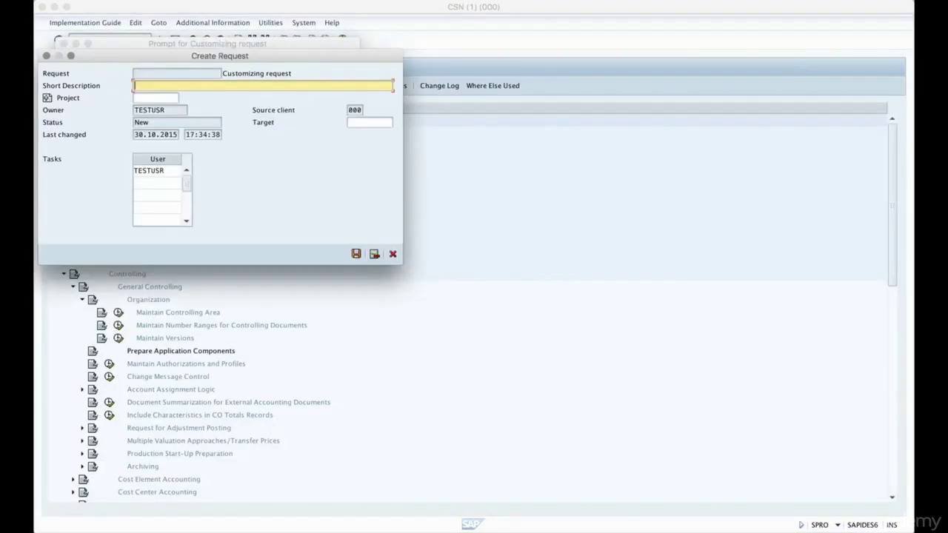
text(M Version for Controlling)
key(Return)
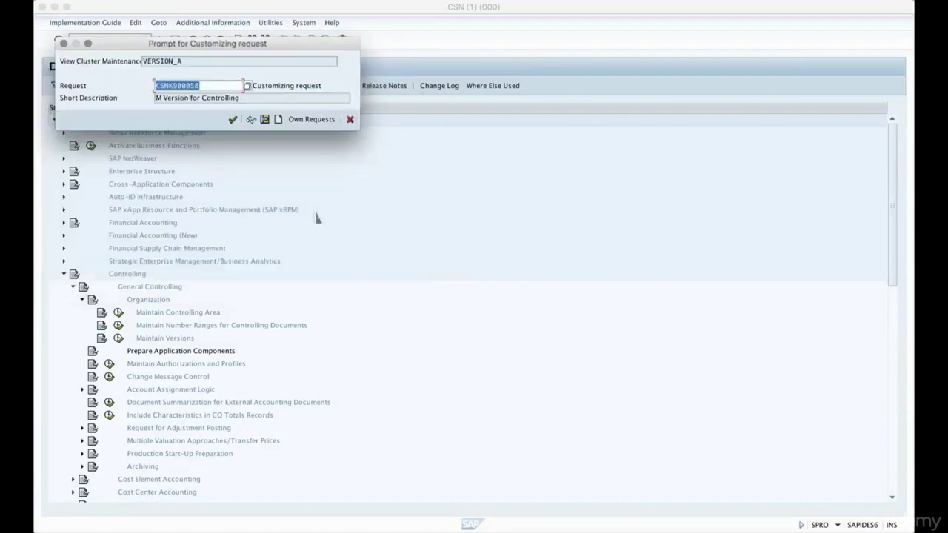
click(232, 119)
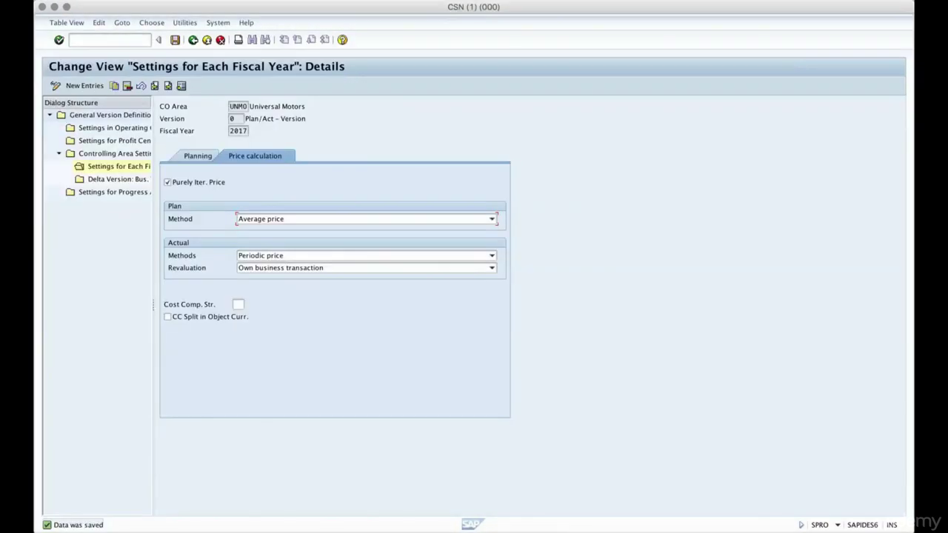